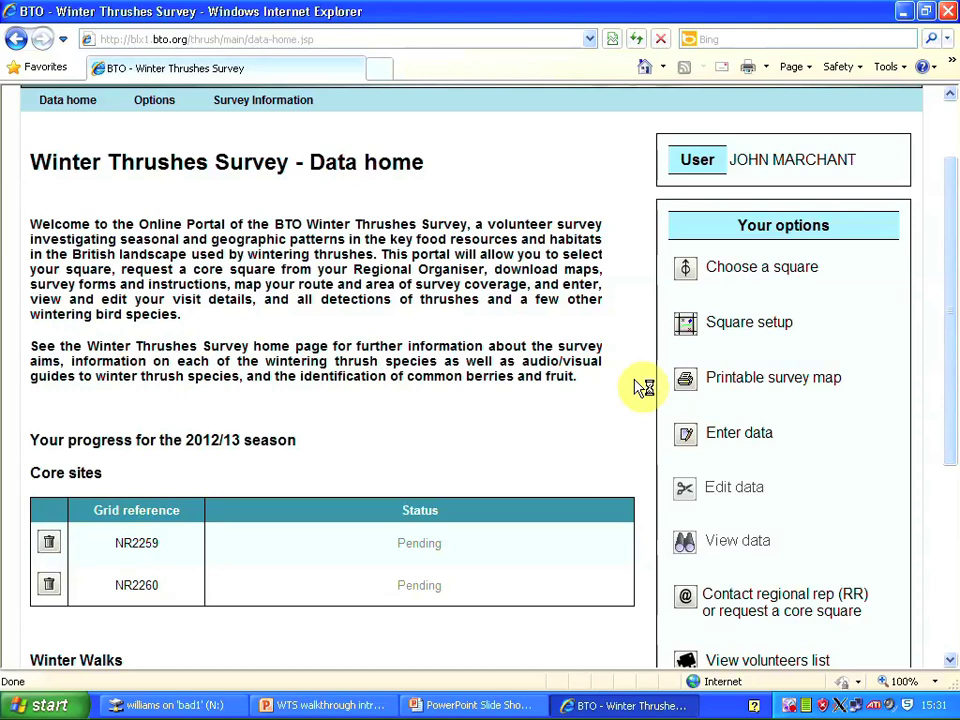
Review the Data home tables, then go to the Square setup page under Your options.
scroll(643, 387, "down", 3)
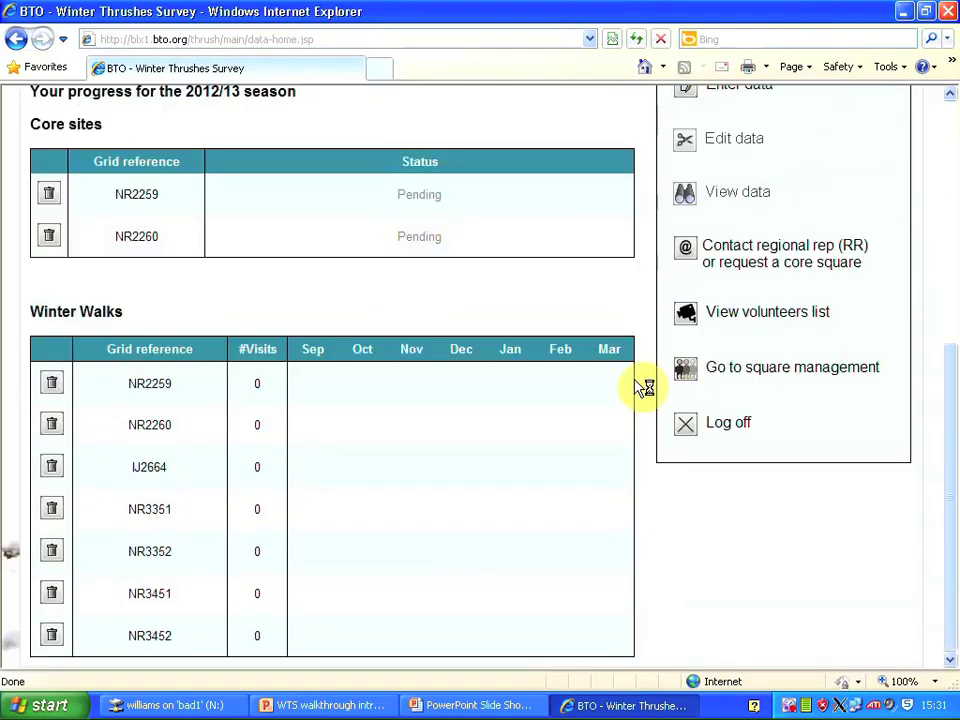
scroll(645, 385, "up", 3)
scroll(649, 381, "up", 1)
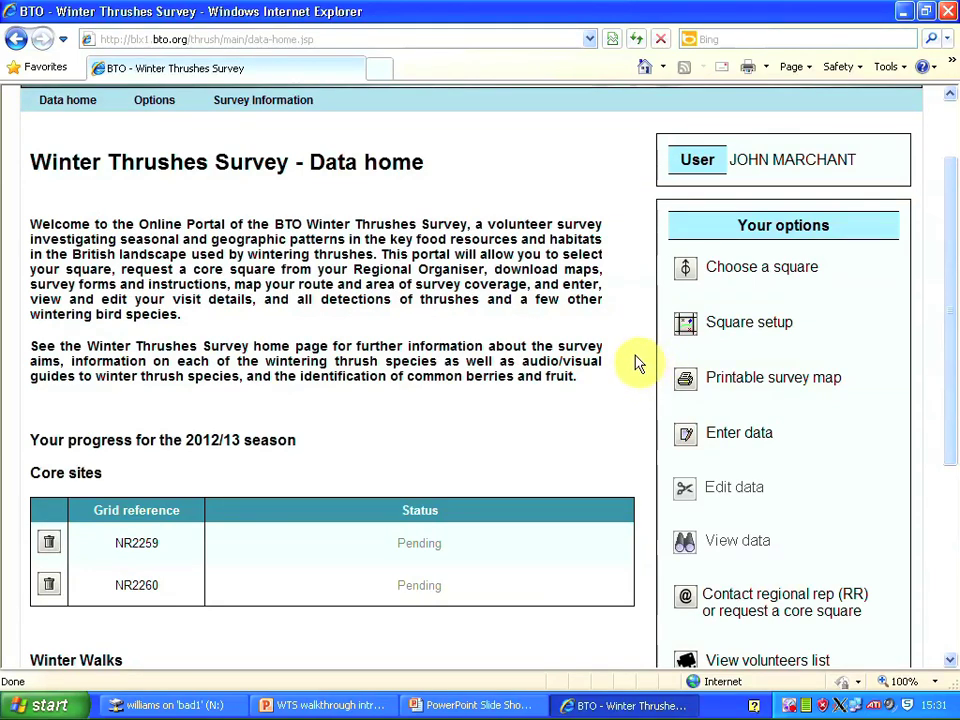
left_click(714, 322)
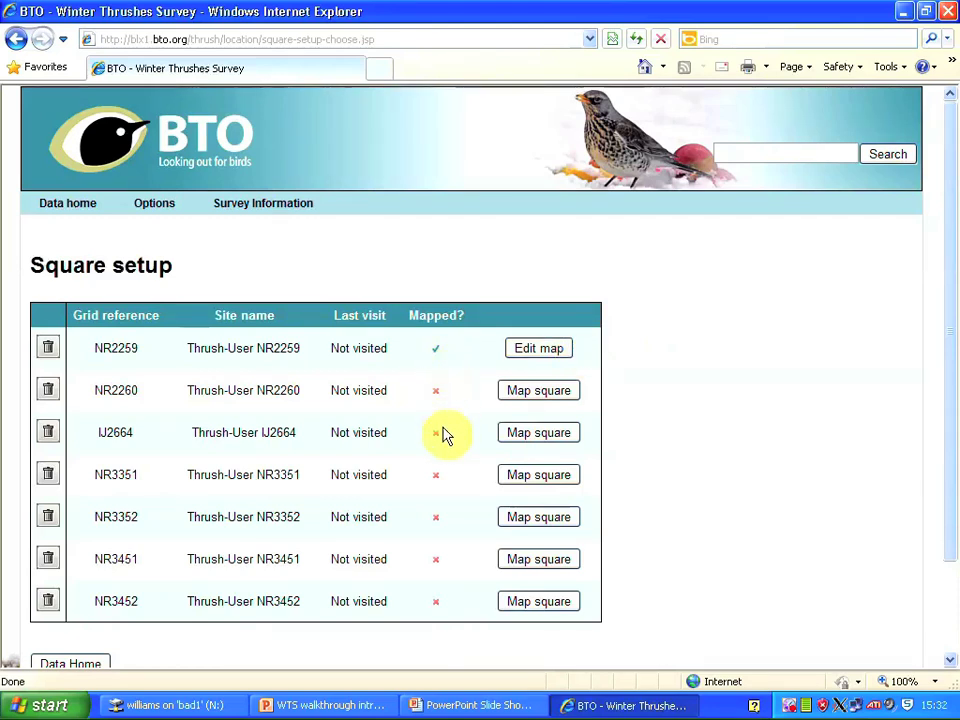
Start mapping square NR3451 and briefly expand then collapse the map's layer switcher.
left_click(525, 563)
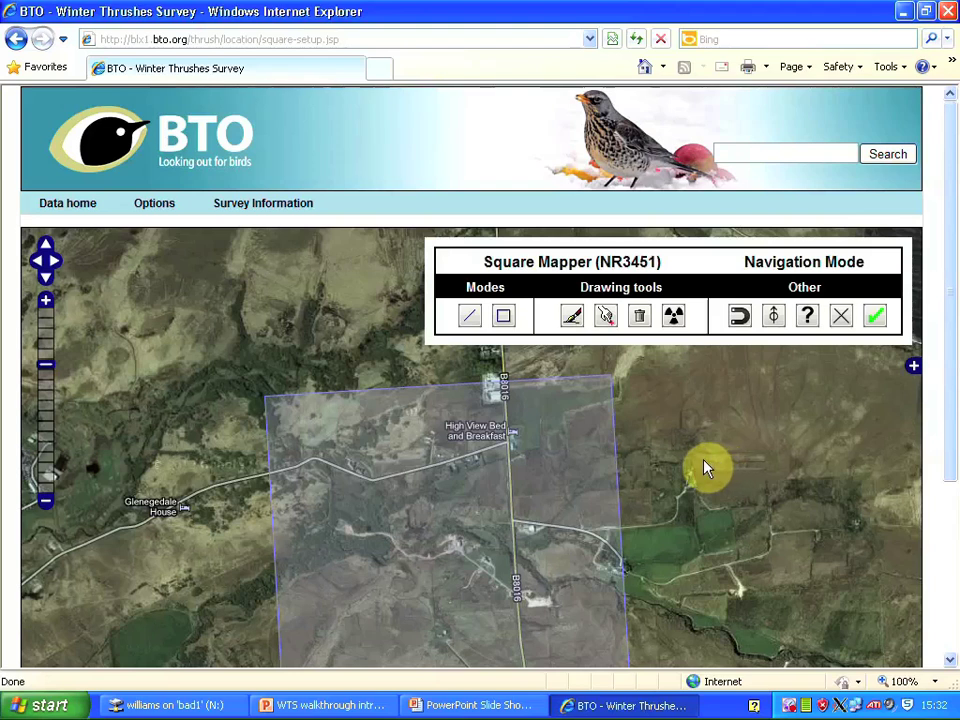
left_click(916, 371)
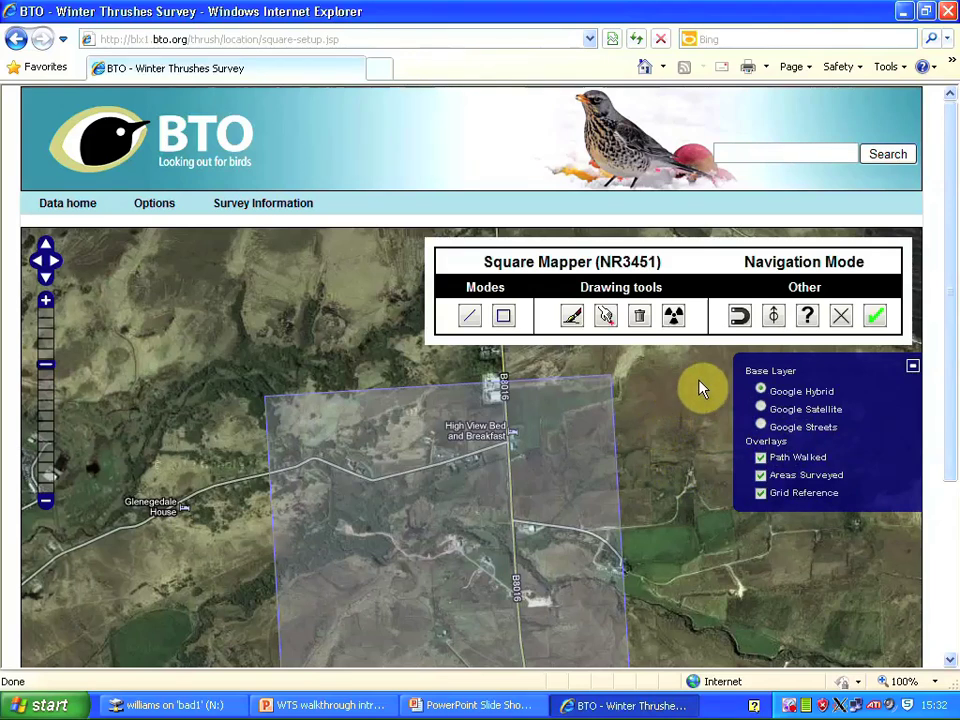
left_click(910, 369)
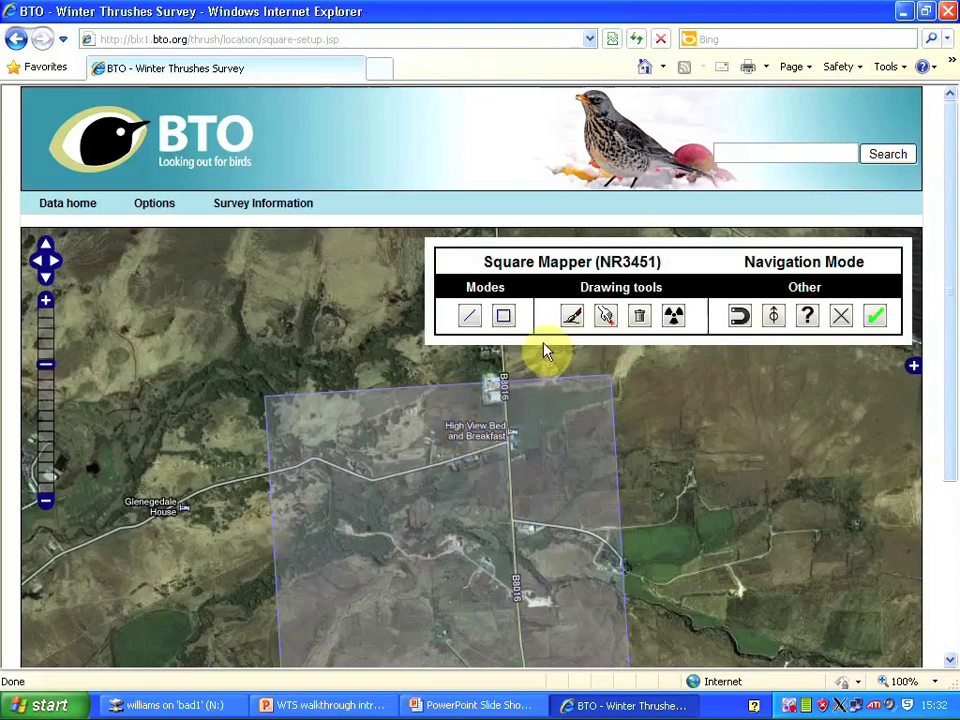
In Path Draw Mode, trace the route west along the track from the B&B, then south.
left_click(570, 318)
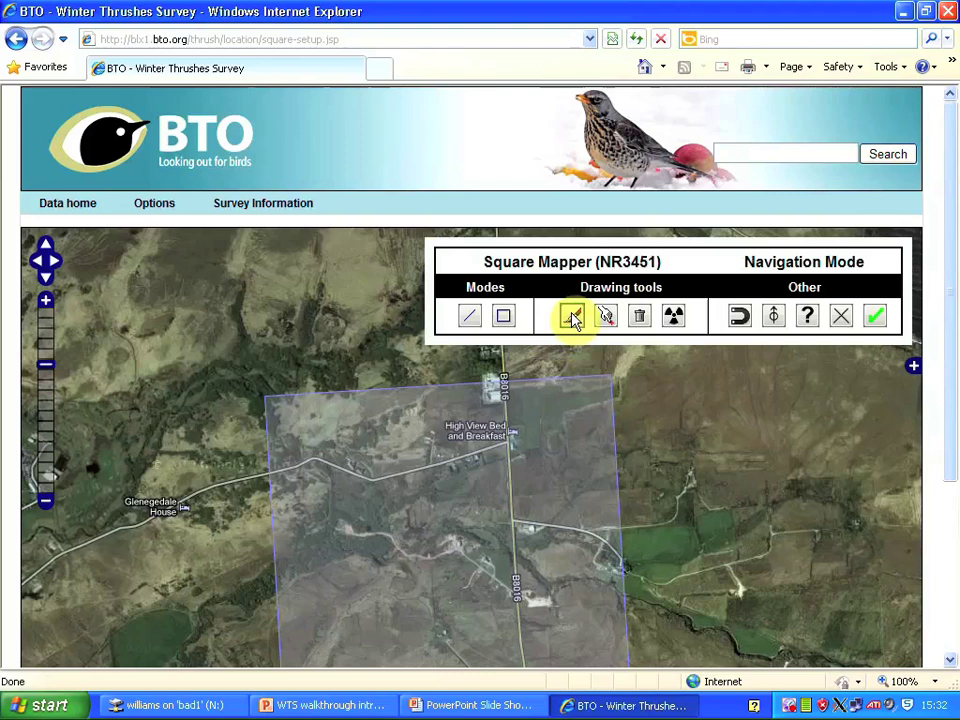
left_click(571, 317)
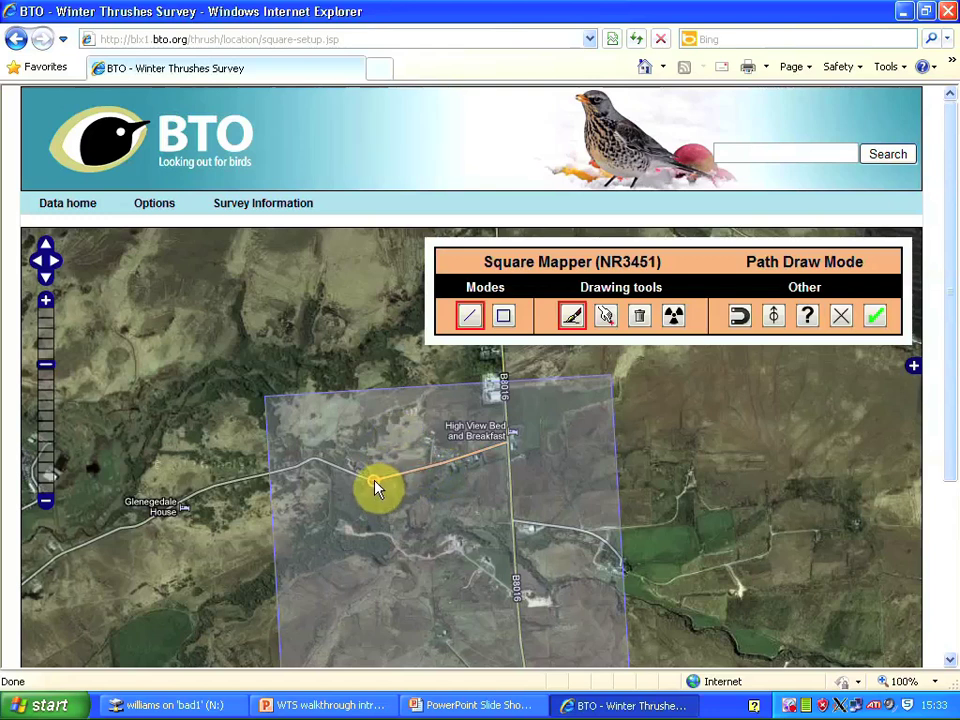
left_click(374, 479)
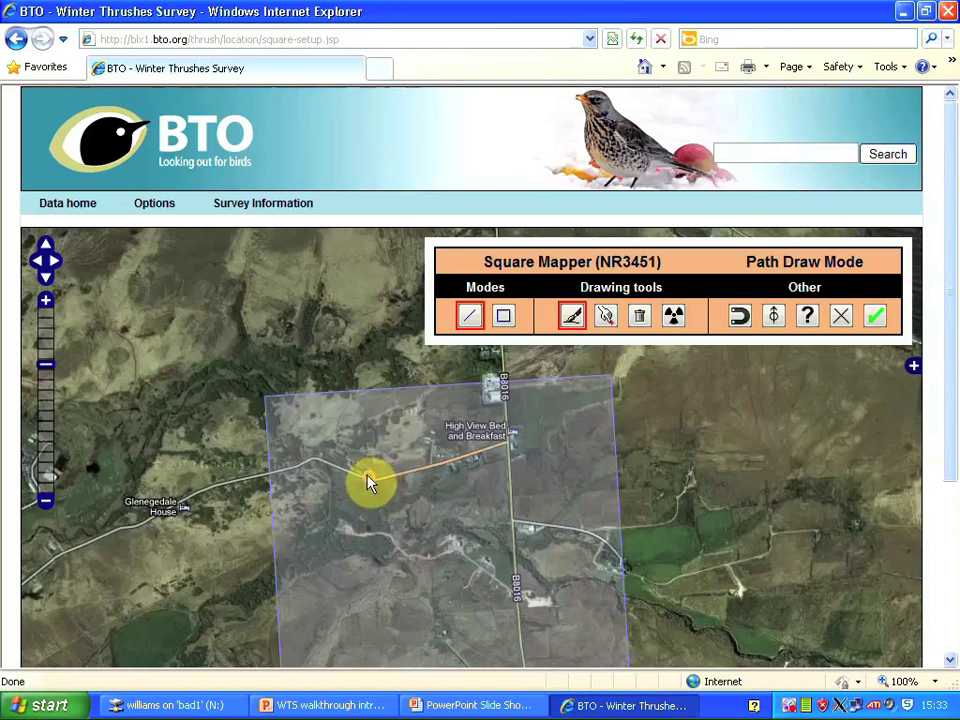
left_click(313, 464)
left_click(302, 477)
left_click(317, 490)
left_click(332, 515)
Continue the route east past the buildings to the southern road, then north to the B&B and finish.
left_click(344, 530)
left_click(395, 550)
left_click(428, 561)
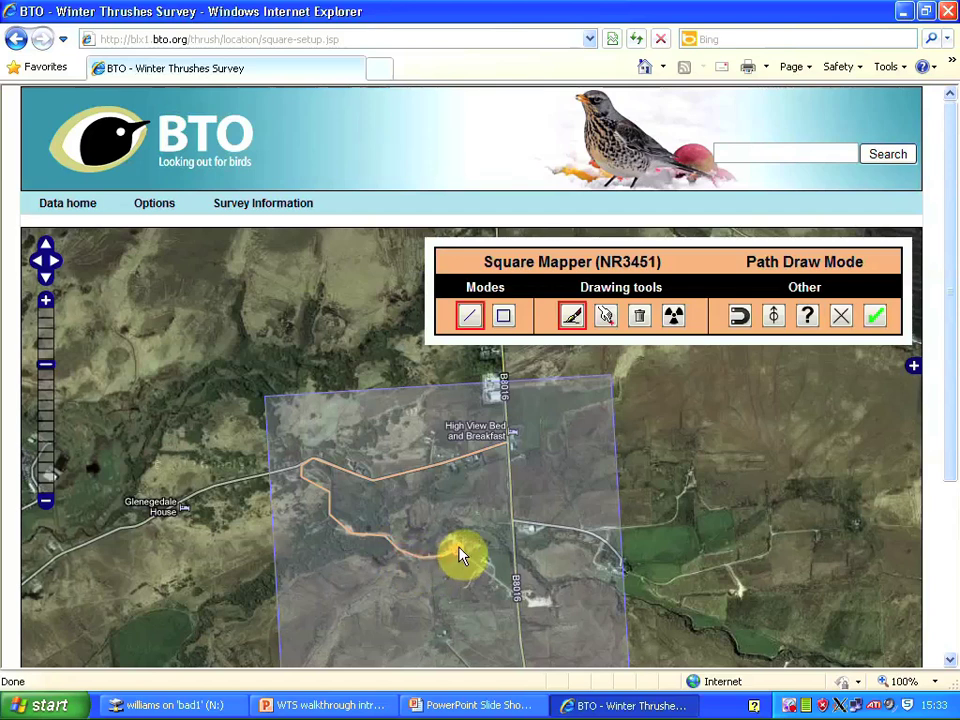
left_click(459, 551)
left_click(503, 589)
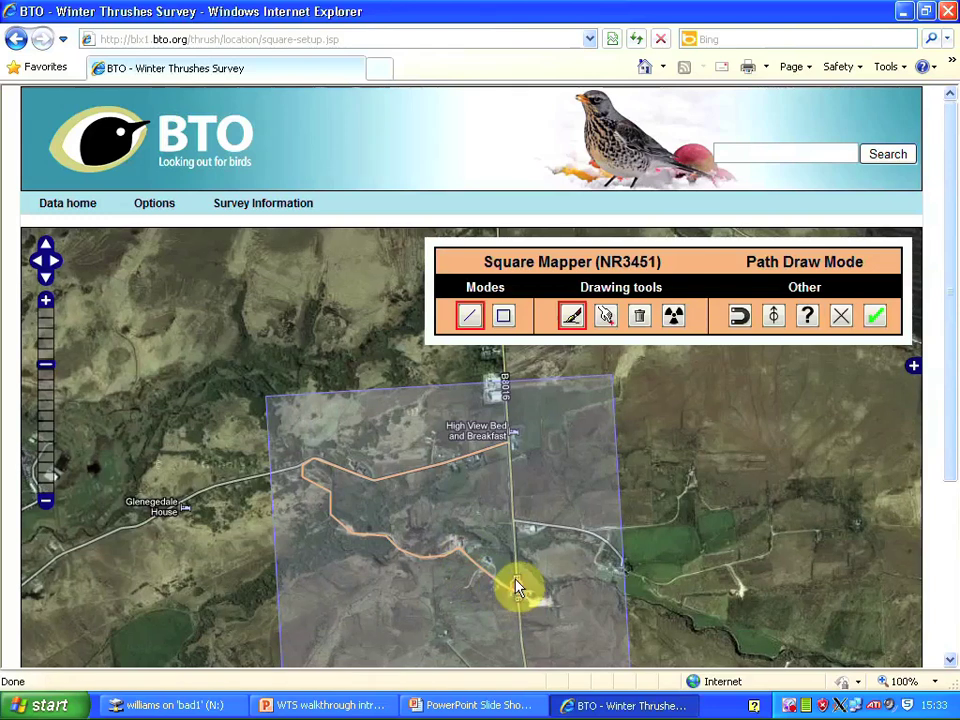
left_click(511, 453)
double_click(510, 455)
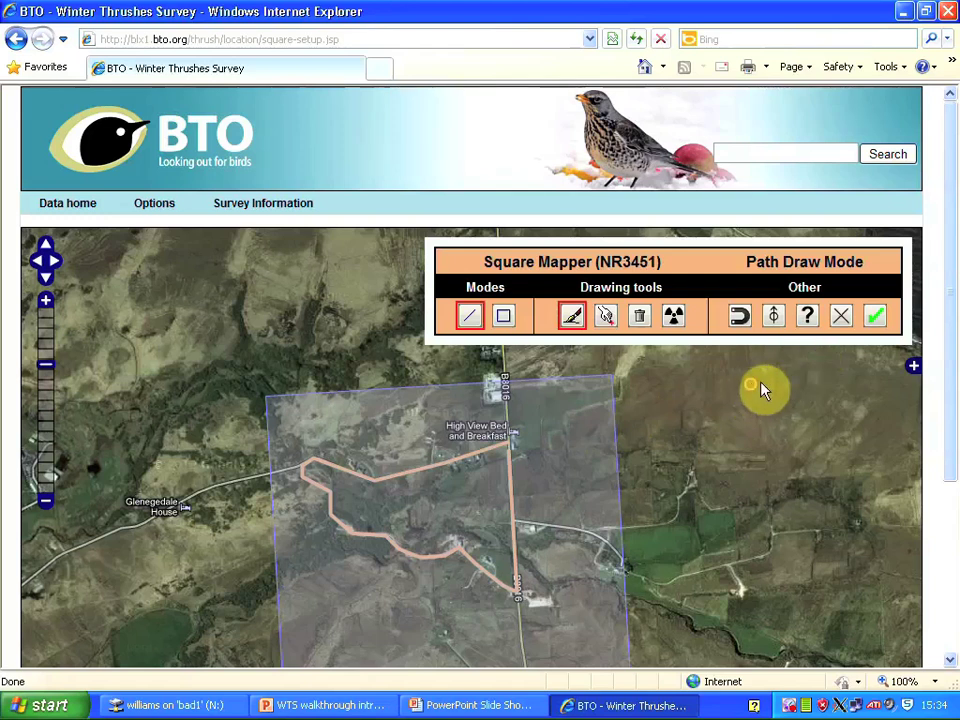
Save the NR3451 route with the green tick, then reopen its map via Edit map.
left_click(876, 318)
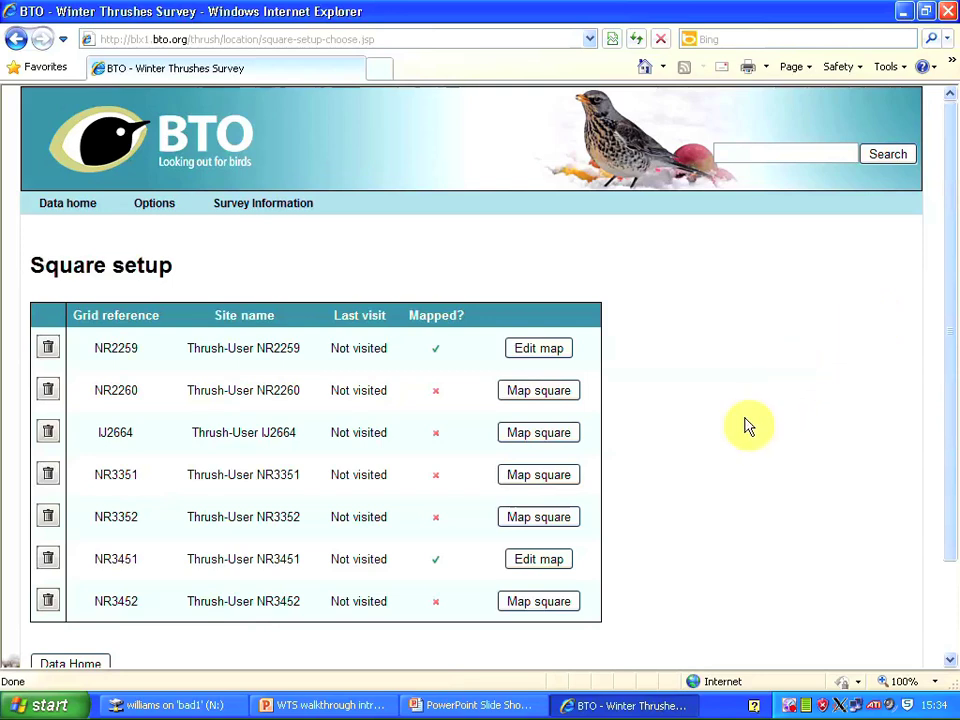
left_click(540, 562)
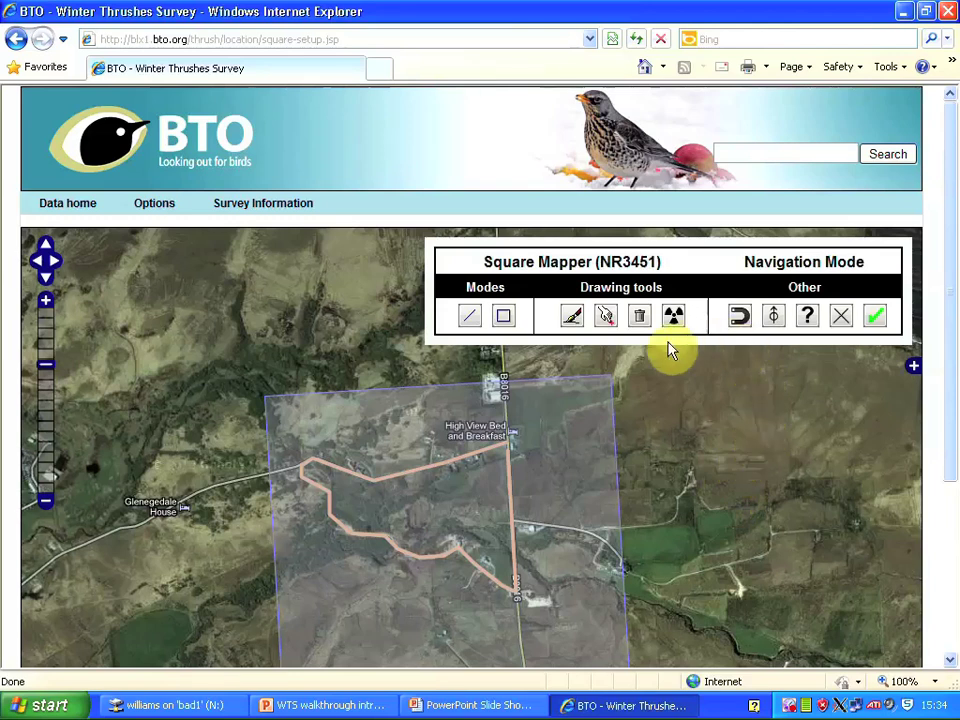
Select the saved route to show its editable points, zoom in one level and pan to reveal more.
left_click(605, 318)
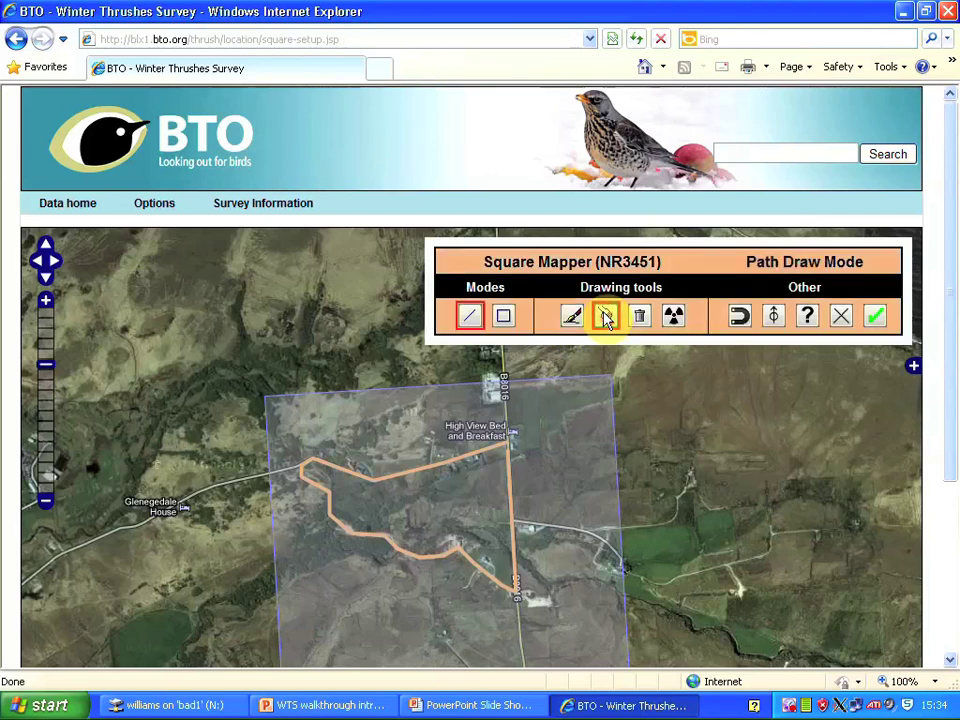
left_click(508, 488)
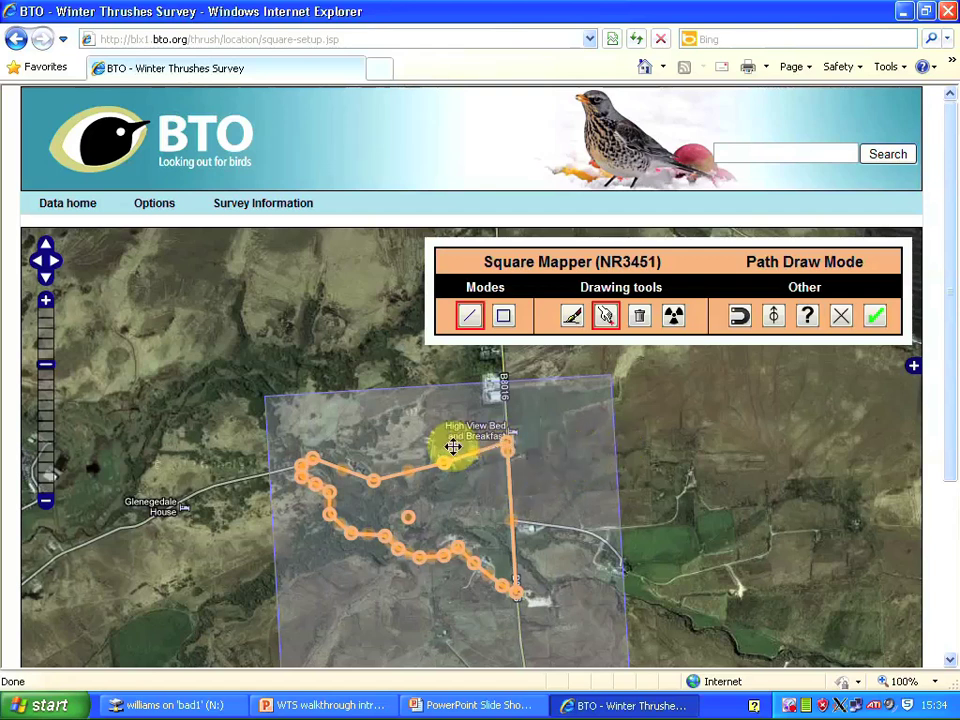
left_click(46, 304)
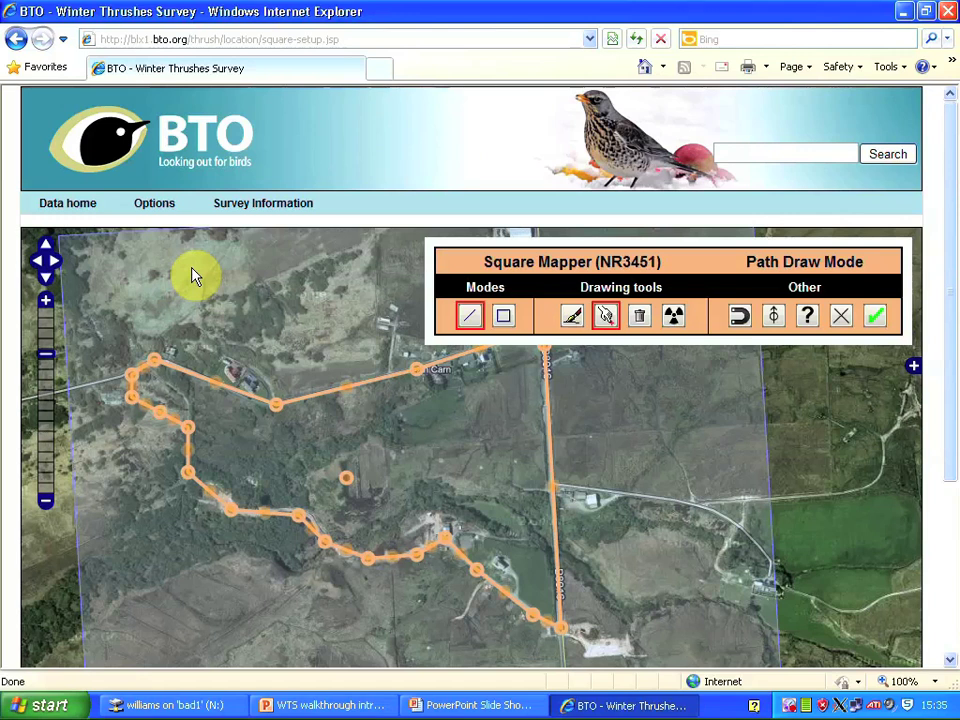
left_click_drag(193, 276, 163, 315)
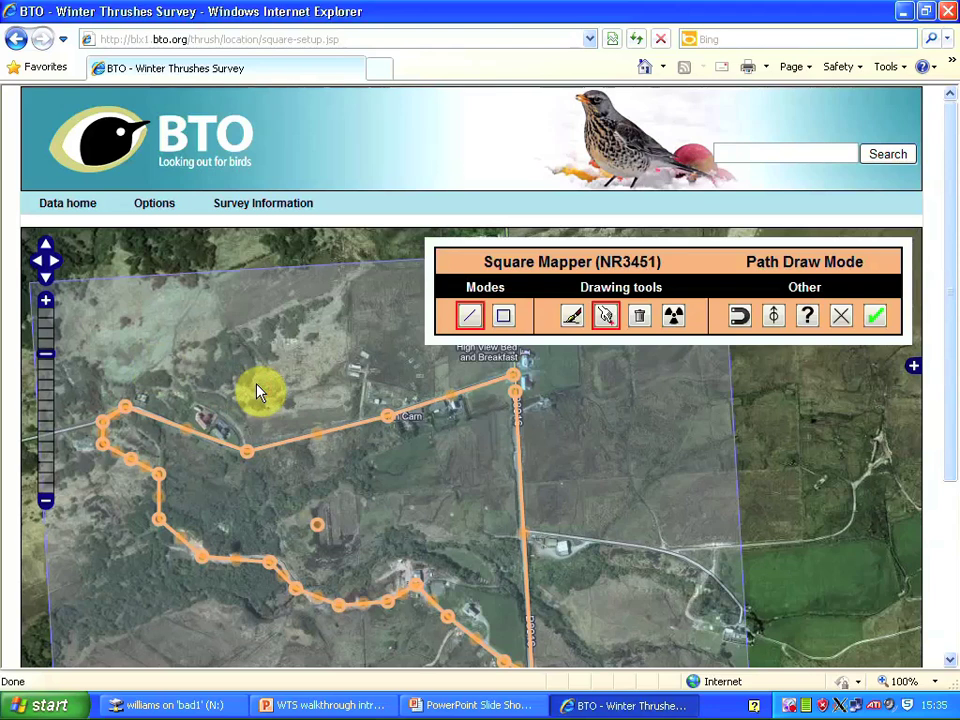
Zoom in, add a route point at the road junction by the B&B and nudge the point near An Carn.
left_click(46, 302)
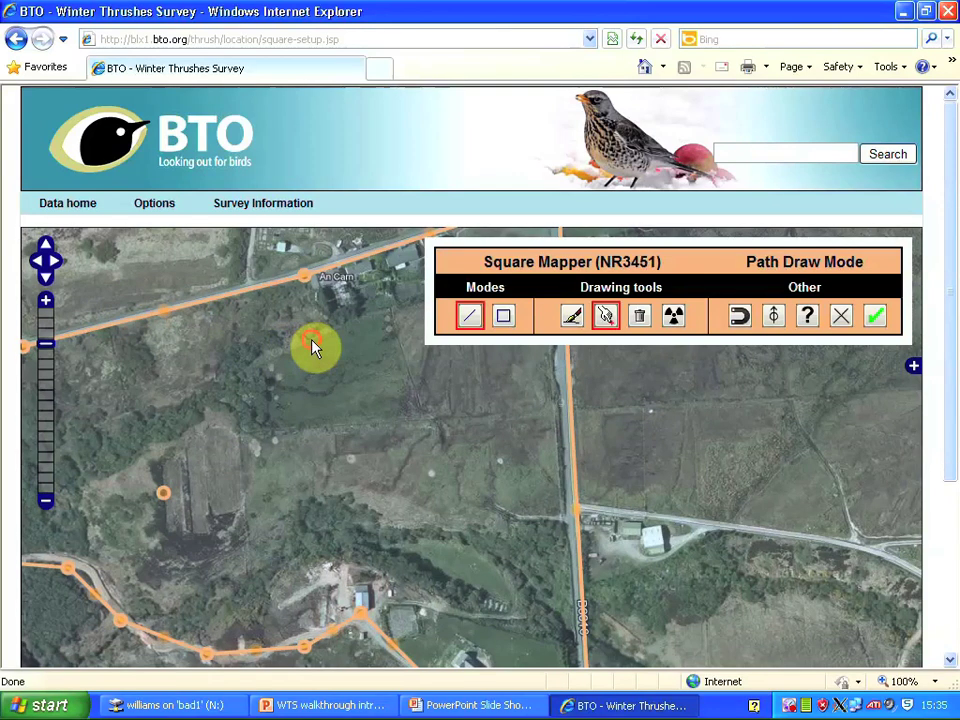
left_click_drag(315, 343, 330, 463)
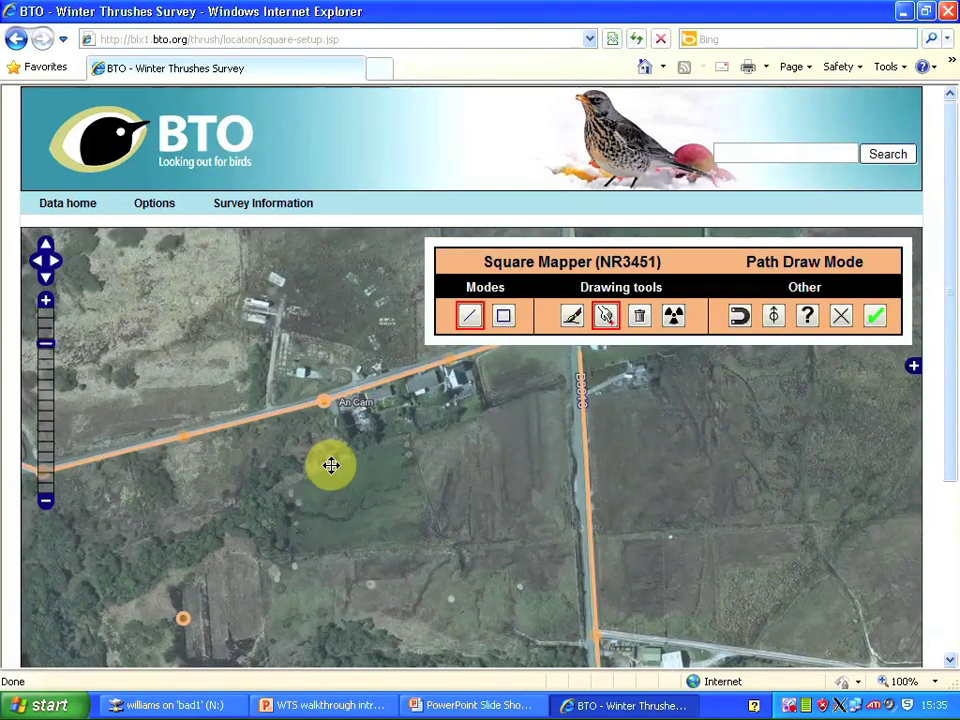
left_click_drag(330, 463, 260, 533)
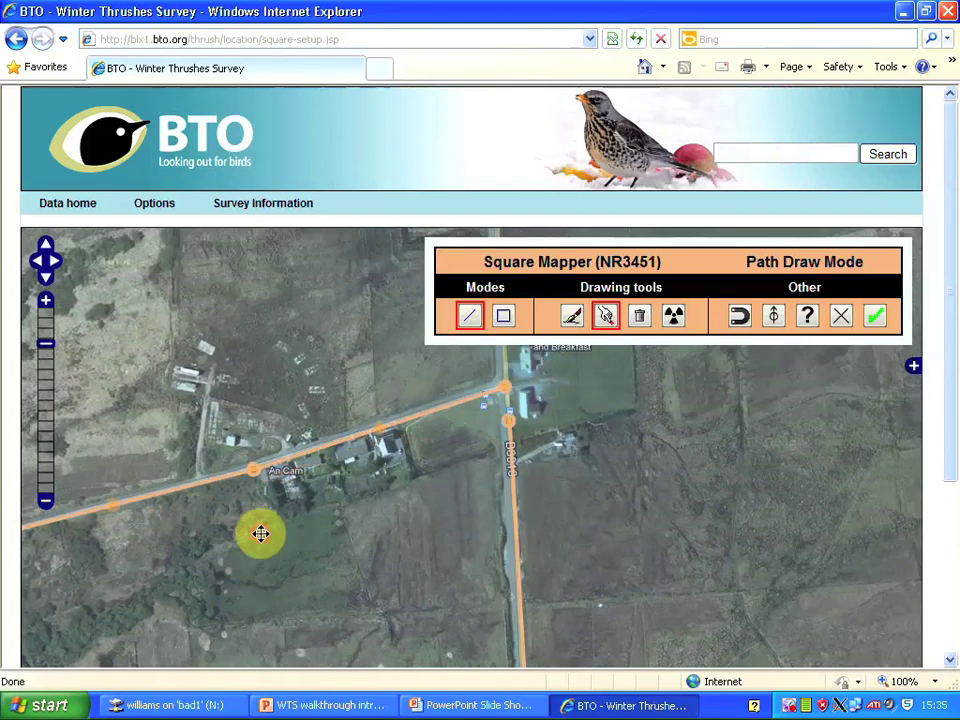
left_click(504, 388)
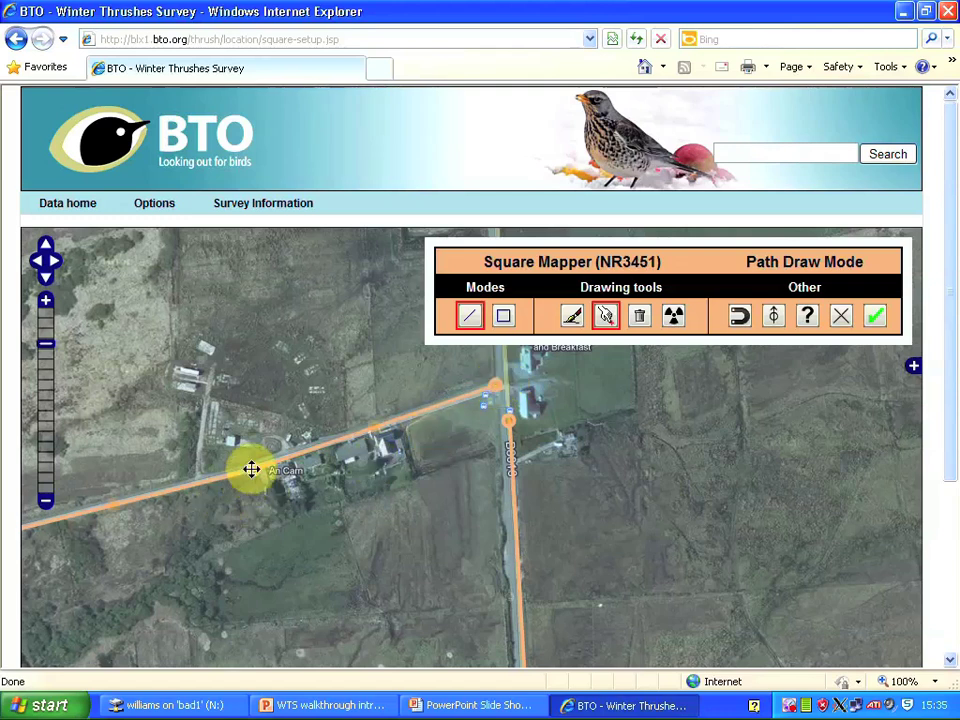
left_click_drag(251, 469, 251, 462)
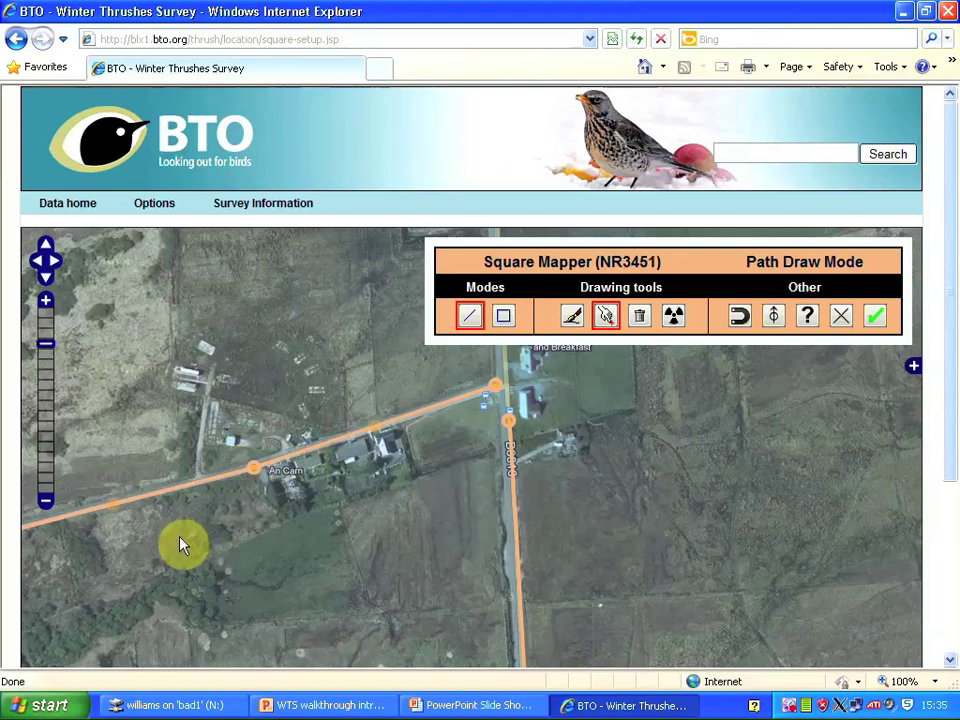
Adjust the western corner point and add a bend below the north-western house following the road.
left_click_drag(171, 546, 563, 491)
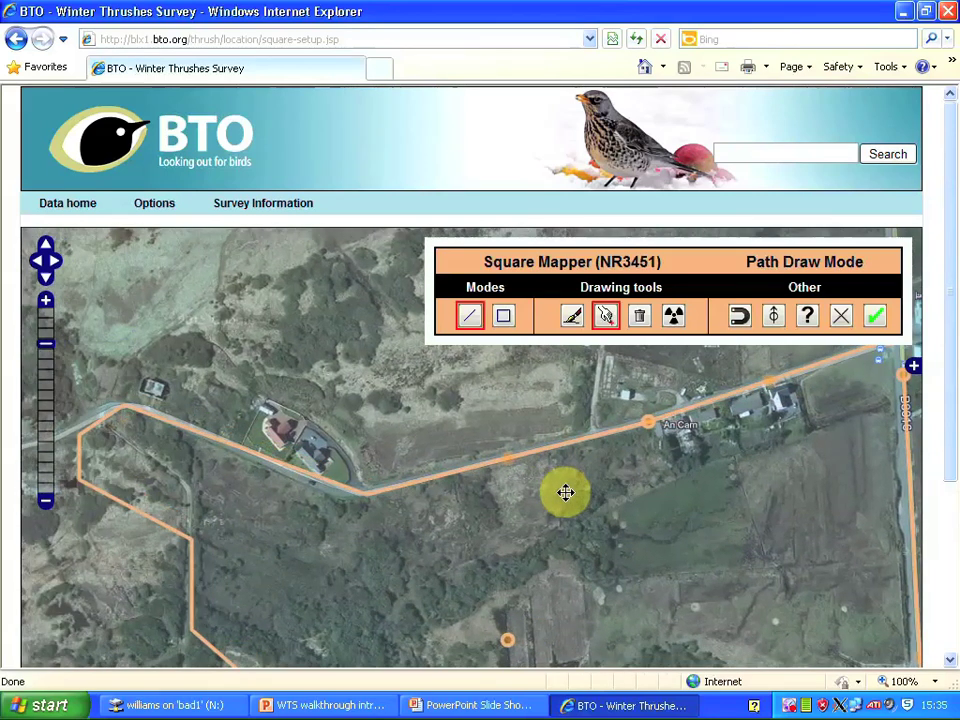
left_click(647, 418)
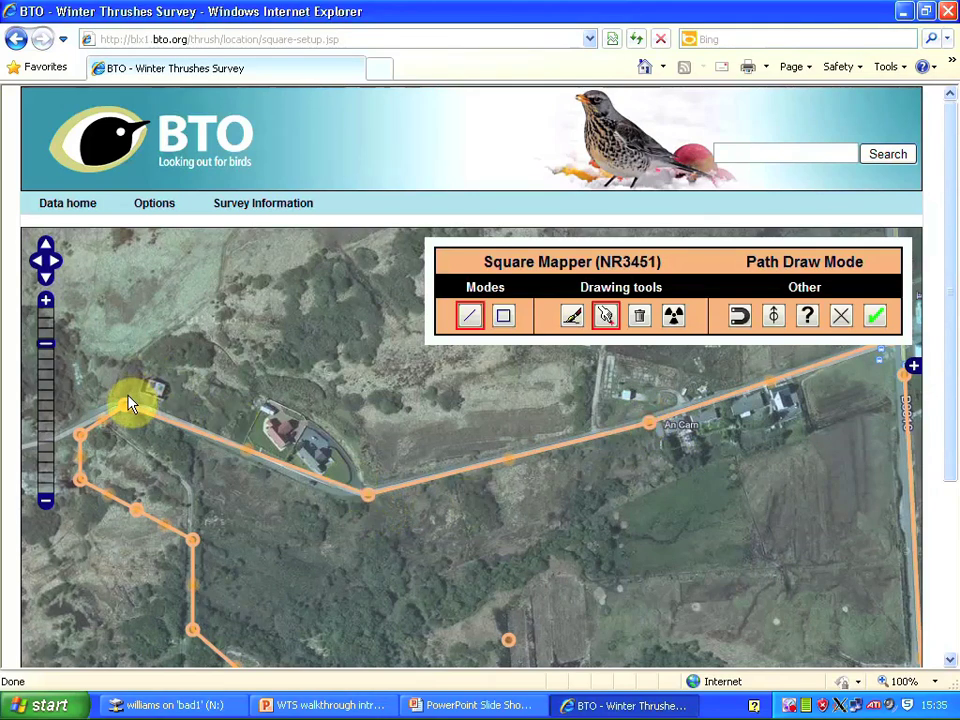
left_click_drag(77, 430, 73, 425)
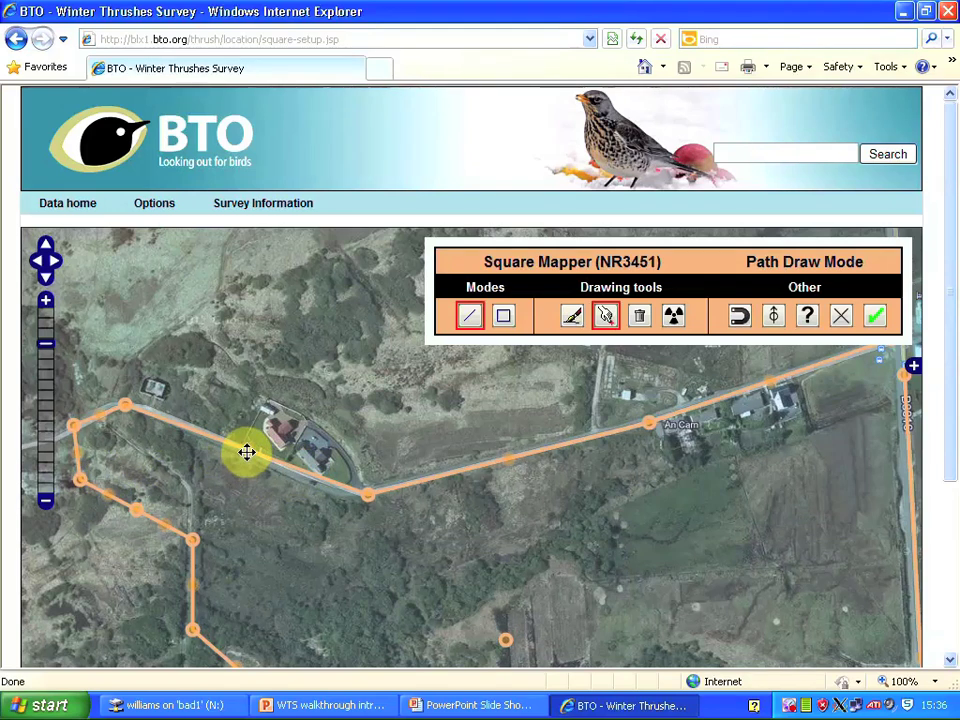
left_click_drag(247, 452, 241, 489)
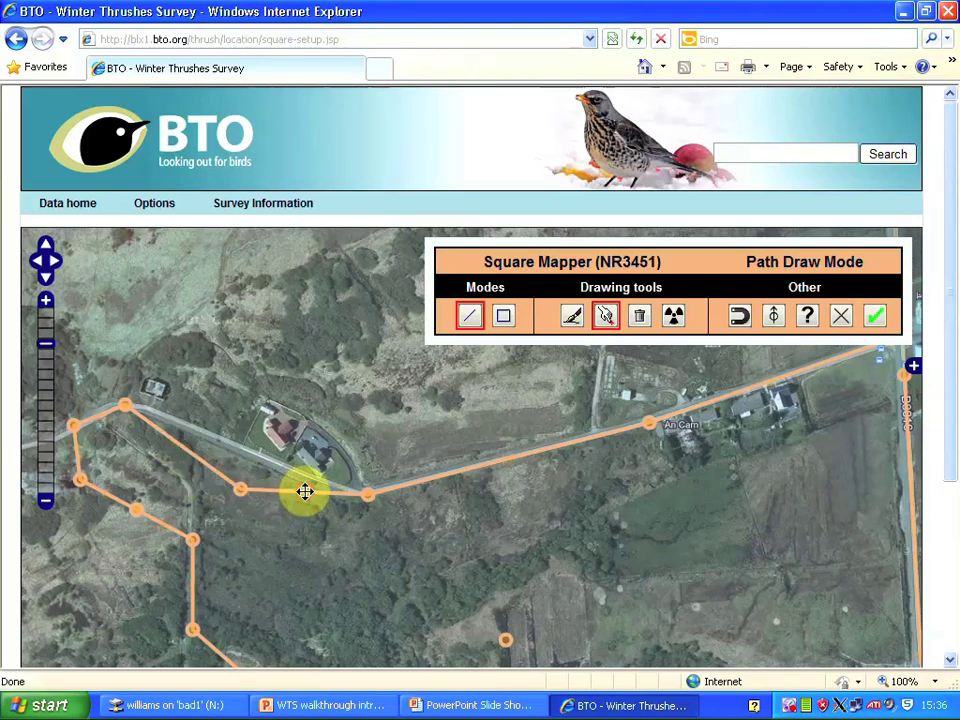
left_click_drag(304, 491, 304, 472)
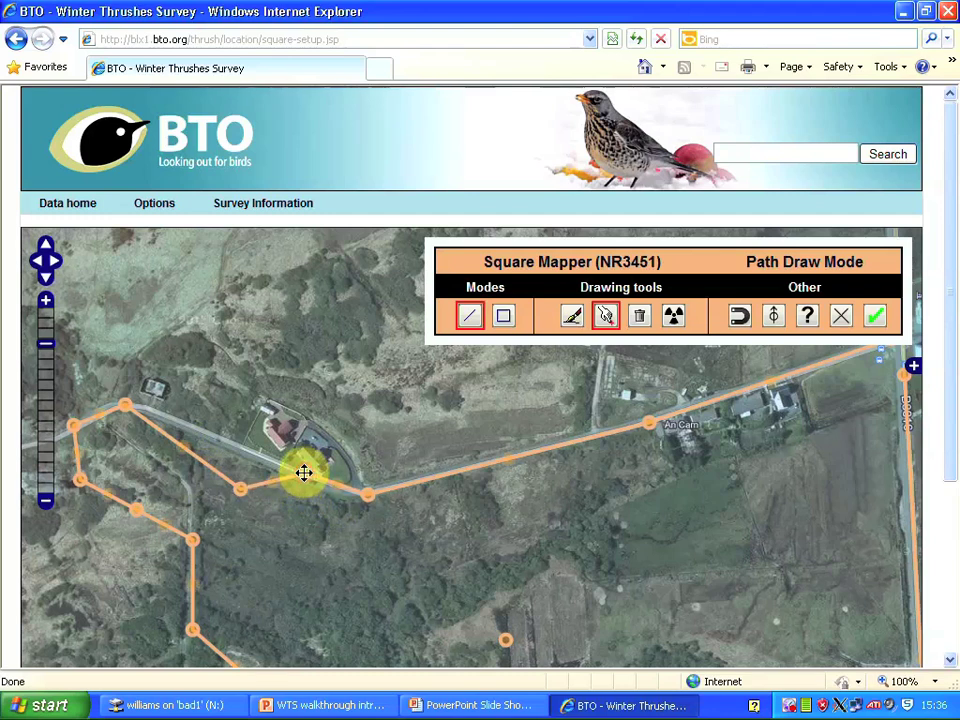
left_click_drag(237, 490, 179, 426)
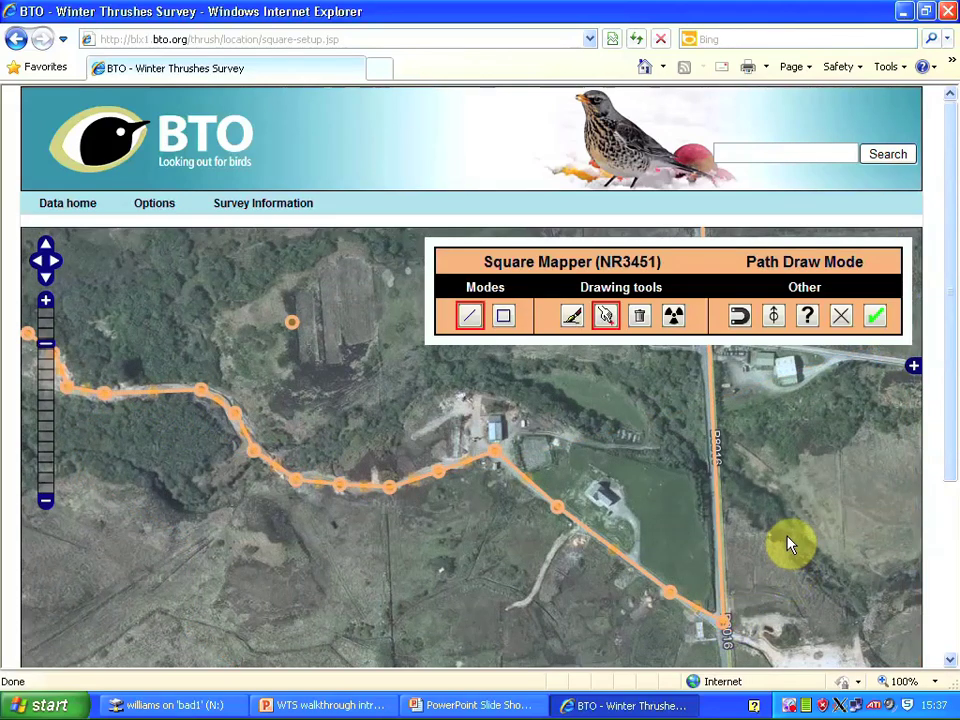
Zoom out two levels, save the reshaped NR3451 route, and reopen its map from Square setup.
left_click(46, 504)
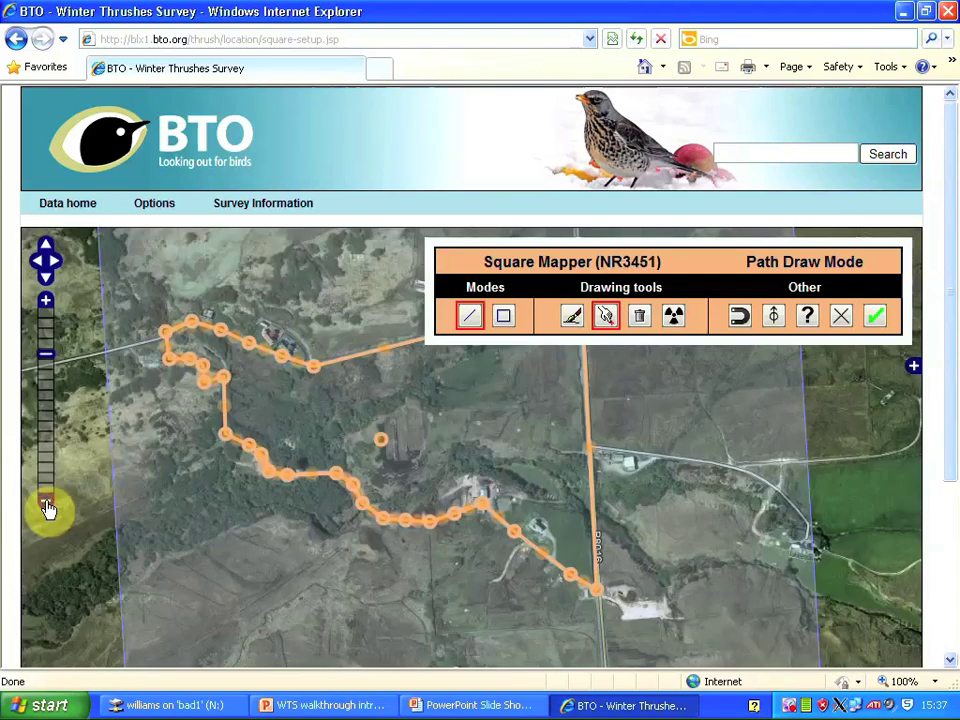
left_click(47, 507)
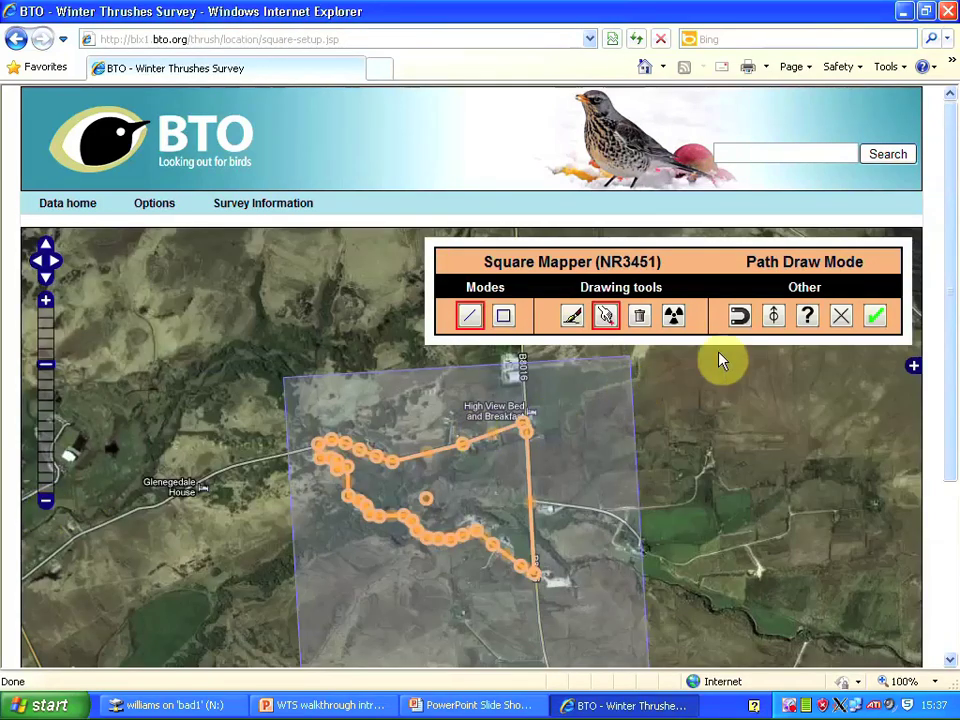
left_click(873, 318)
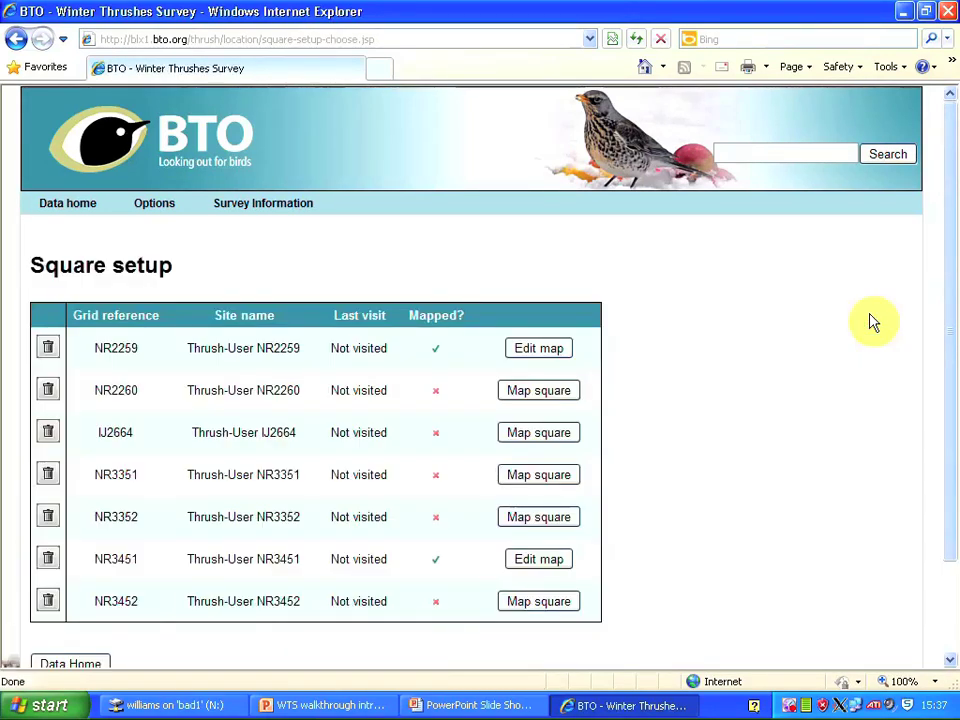
left_click(541, 563)
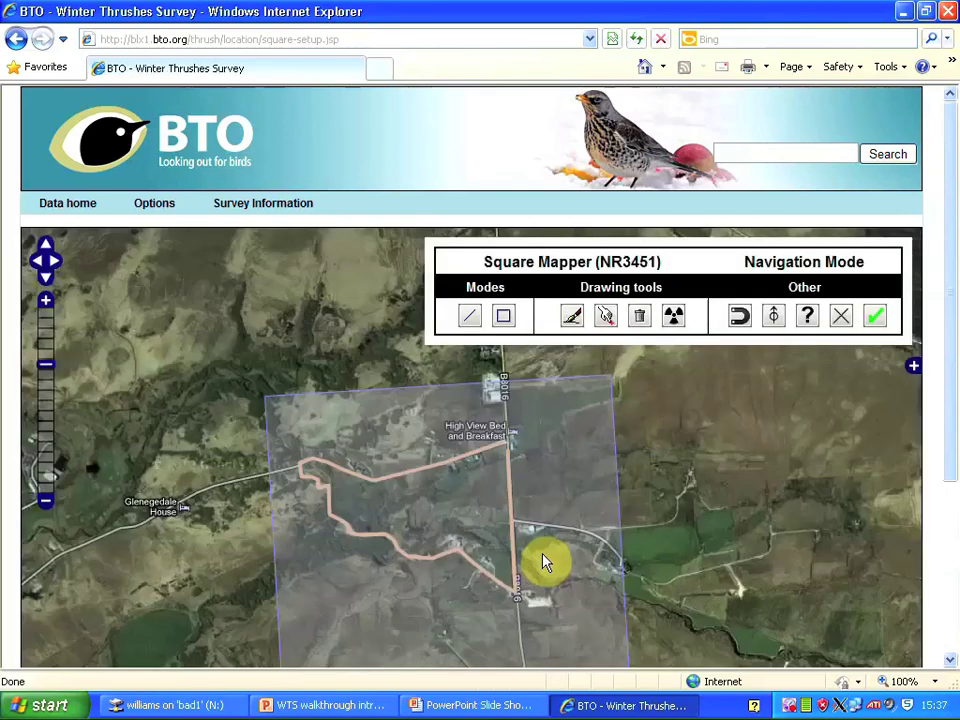